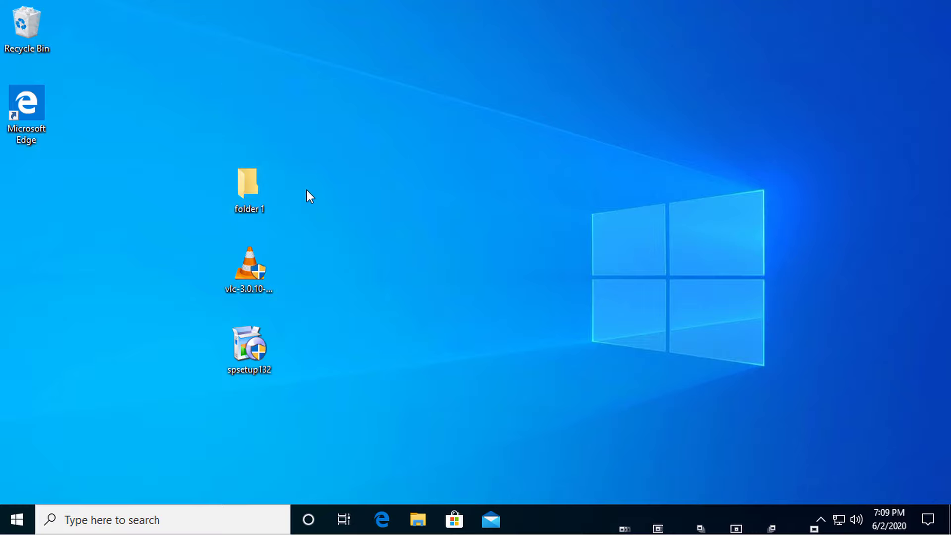
# Move text 1 out of folder 1 onto the desktop, then close the folder window.
pyautogui.doubleClick(246, 184)
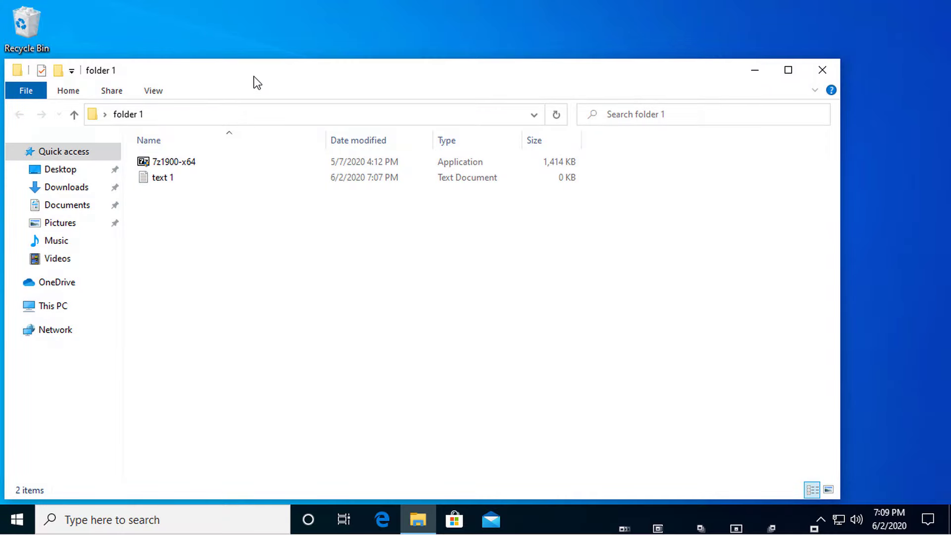
pyautogui.moveTo(253, 76); pyautogui.dragTo(582, 40)
pyautogui.moveTo(491, 144); pyautogui.dragTo(247, 130)
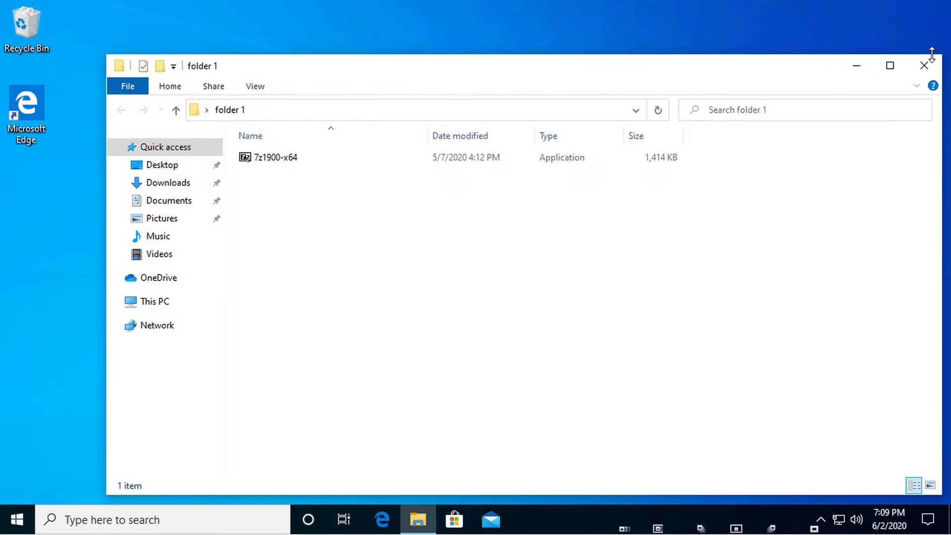
pyautogui.click(927, 64)
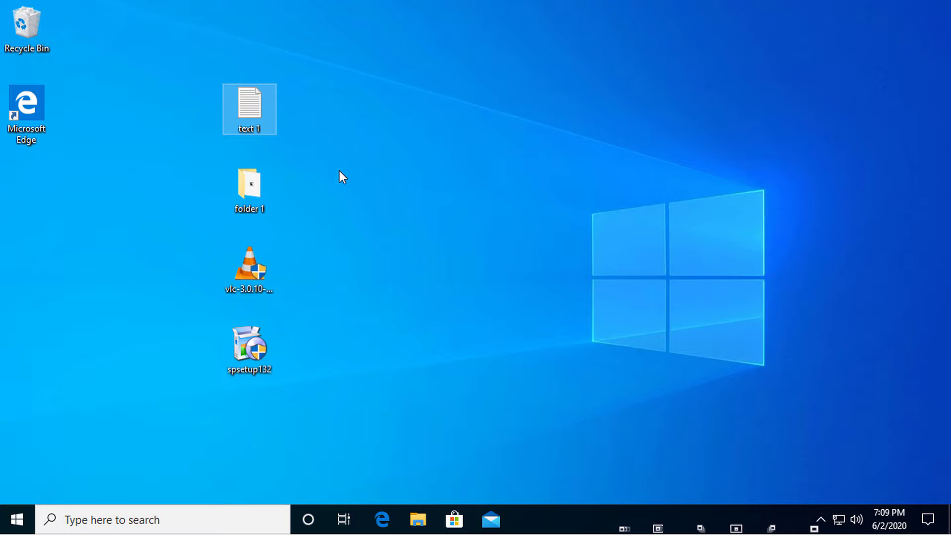
# Box-select text 1, folder 1, the VLC installer and spsetup132 on the desktop.
pyautogui.click(448, 224)
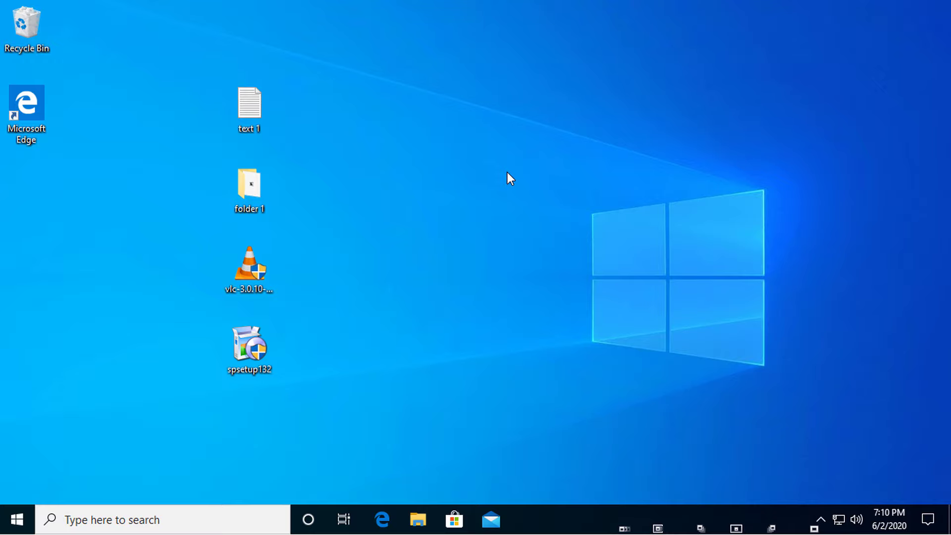
pyautogui.moveTo(321, 85); pyautogui.dragTo(347, 380)
pyautogui.moveTo(327, 39); pyautogui.dragTo(207, 460)
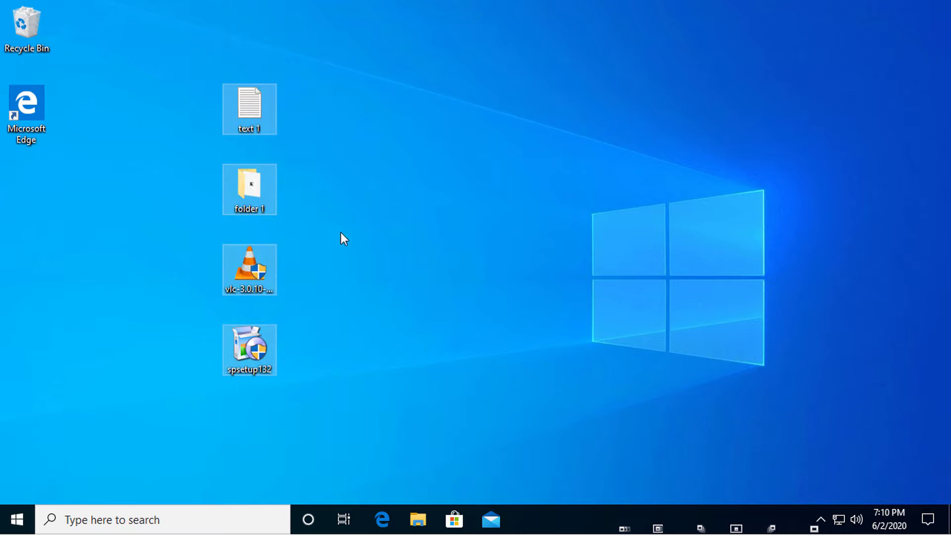
# Send the four items to a zipped folder named vlc-setup, then reselect the originals.
pyautogui.rightClick(254, 185)
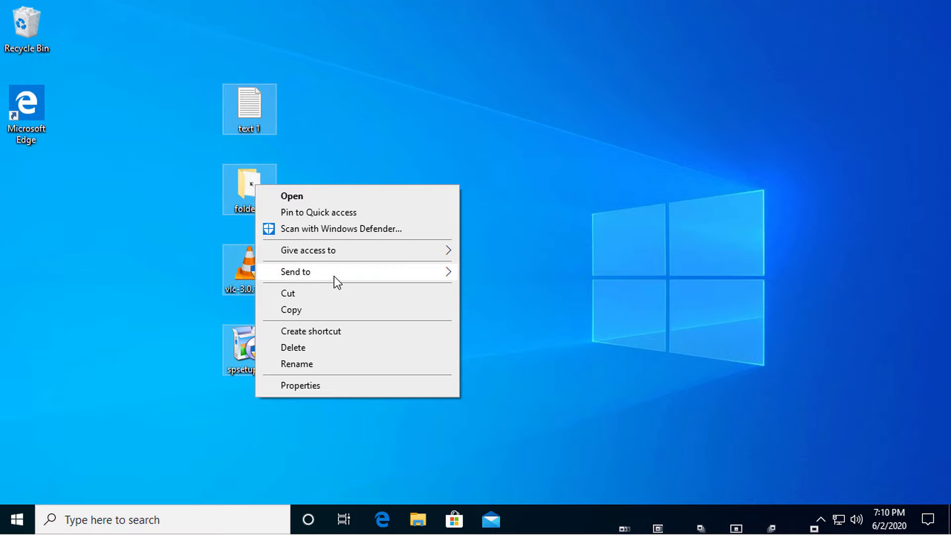
pyautogui.moveTo(334, 276)
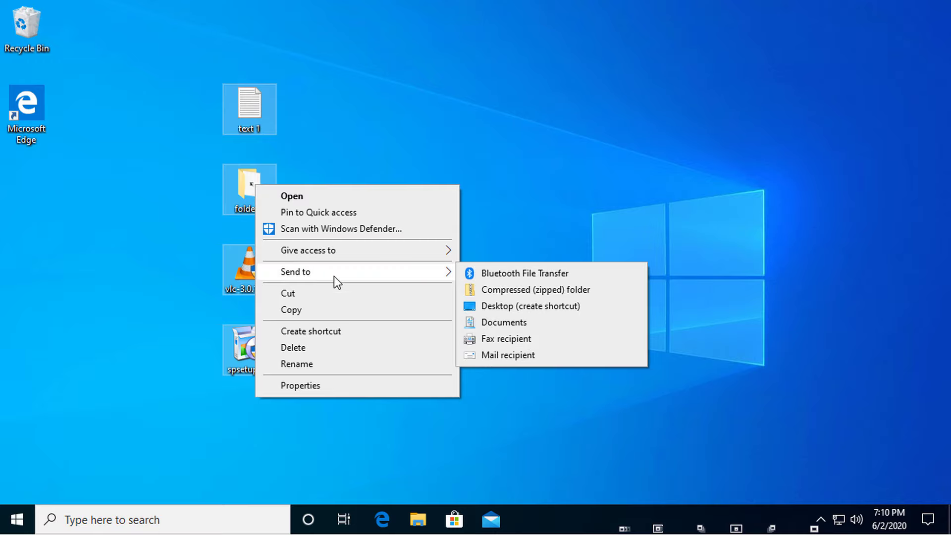
pyautogui.click(515, 292)
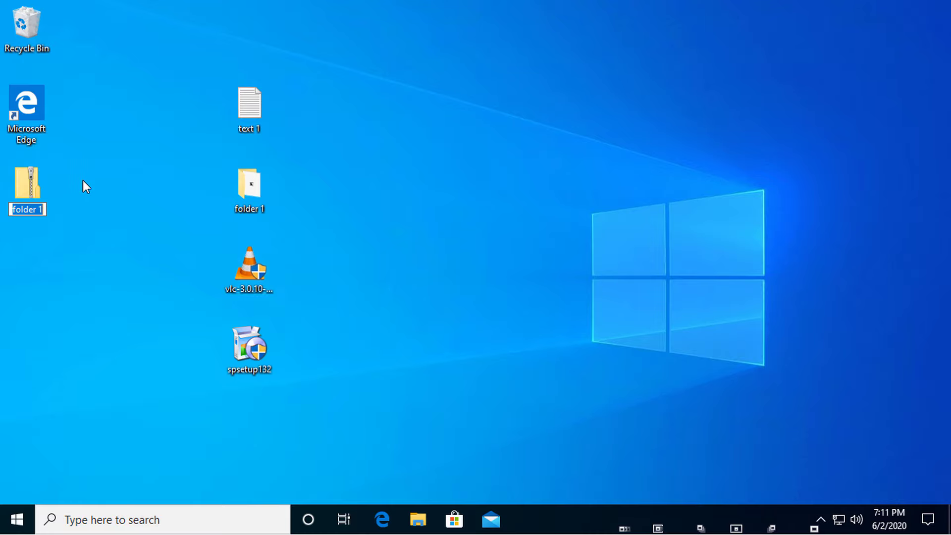
pyautogui.write('vlc-setup')
pyautogui.press('Return')
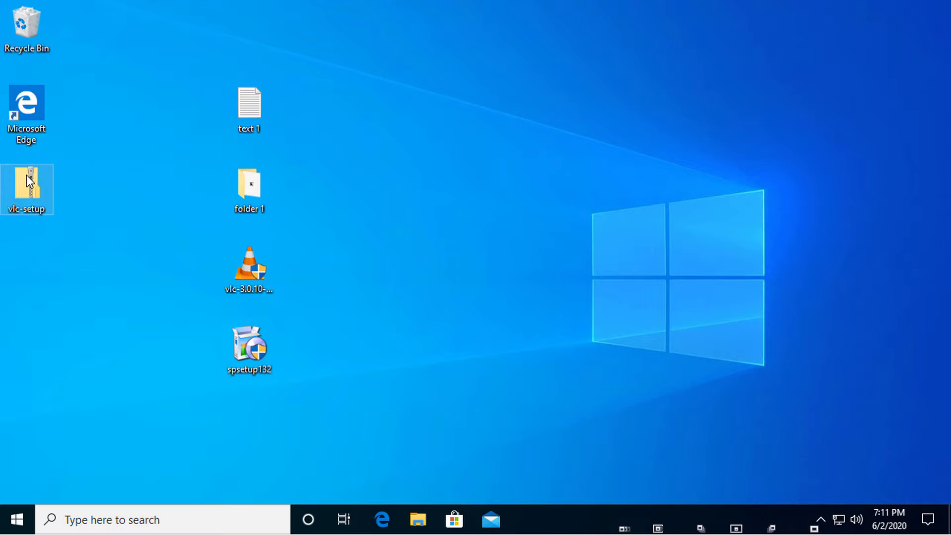
pyautogui.moveTo(26, 174); pyautogui.dragTo(498, 141)
pyautogui.moveTo(304, 41); pyautogui.dragTo(204, 418)
# Check the combined Properties of the four selected items, showing 48.5 MB.
pyautogui.rightClick(255, 358)
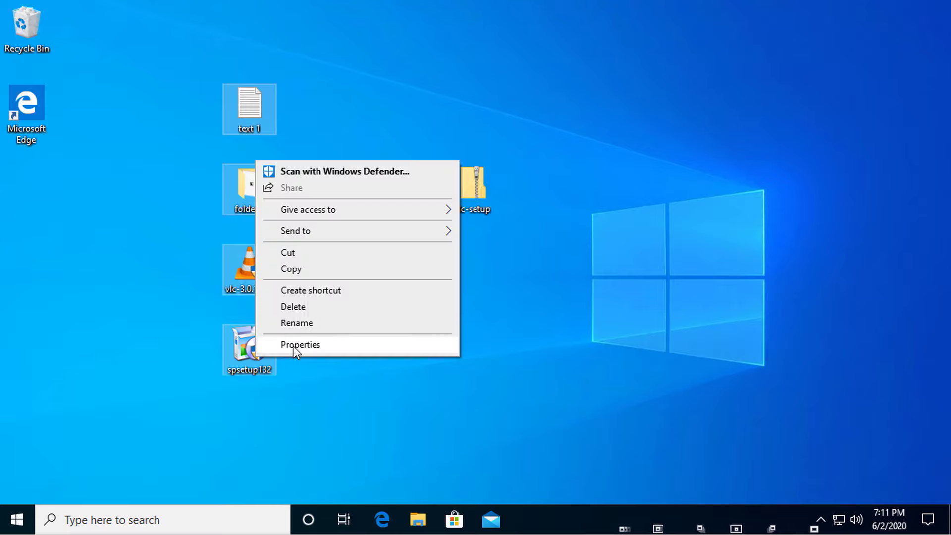
pyautogui.click(297, 342)
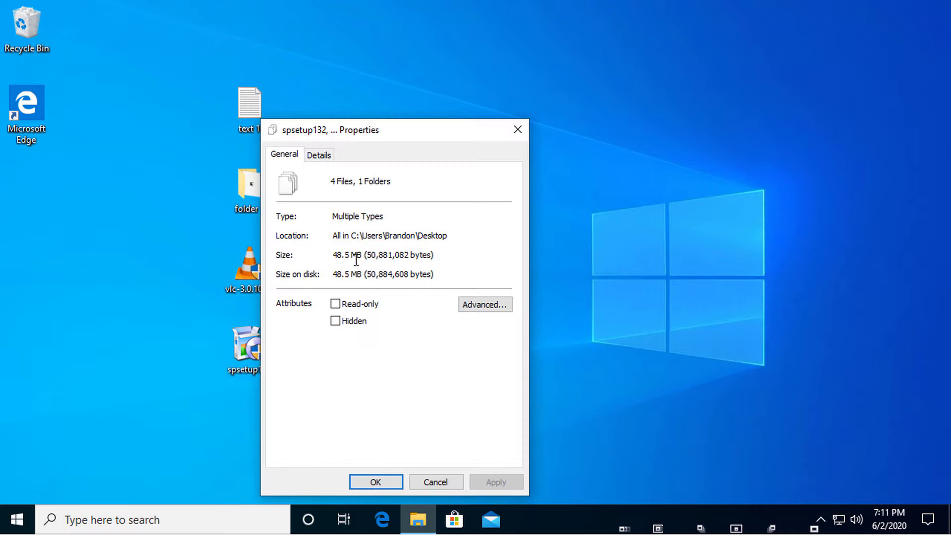
pyautogui.moveTo(363, 254); pyautogui.dragTo(332, 254)
pyautogui.click(517, 129)
# Check the vlc-setup zip's Properties, showing a size of 48.4 MB.
pyautogui.click(456, 194)
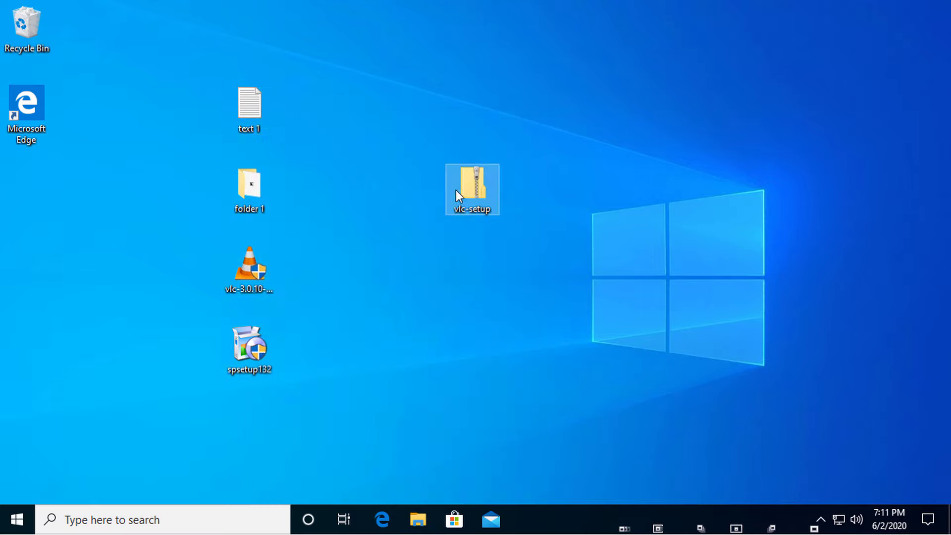
pyautogui.rightClick(471, 185)
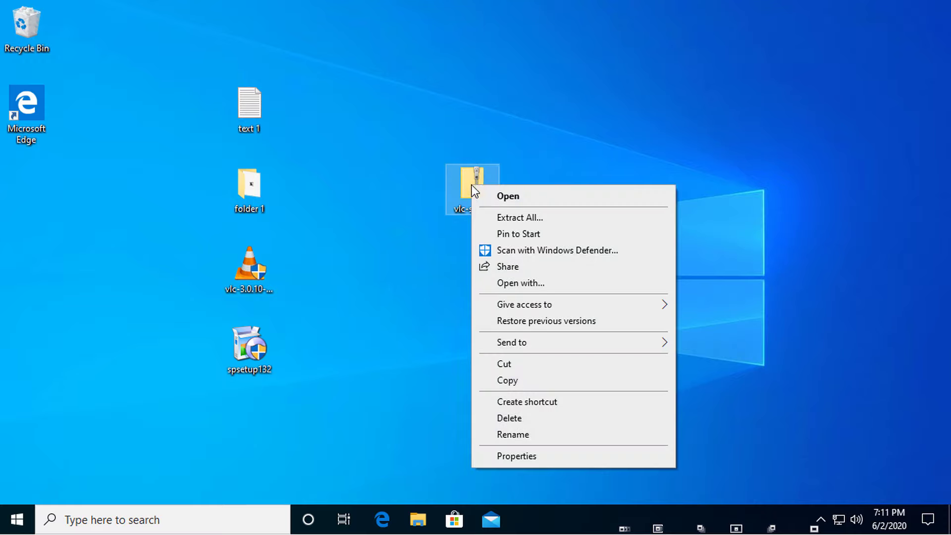
pyautogui.click(530, 454)
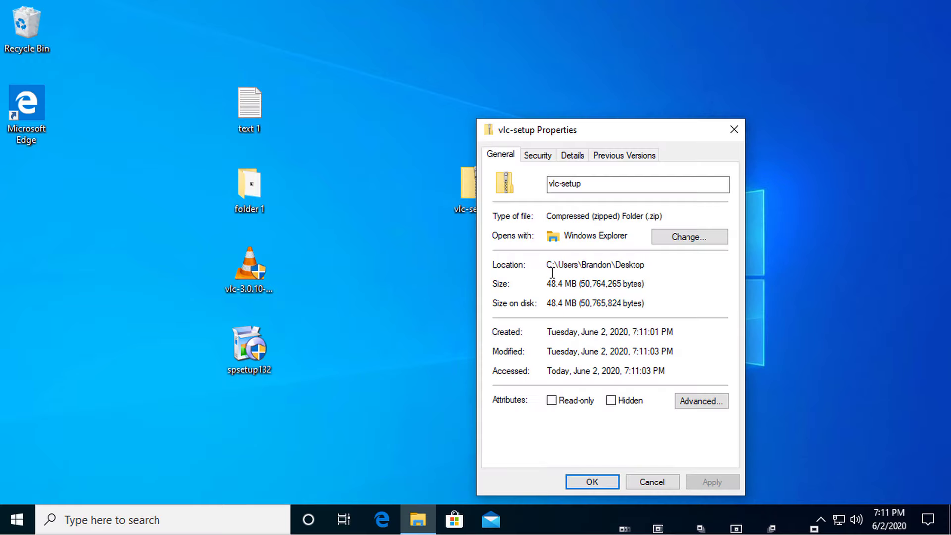
pyautogui.moveTo(573, 283); pyautogui.dragTo(545, 284)
pyautogui.click(653, 302)
# Delete the old vlc-setup zip from the Desktop folder in a new Explorer window.
pyautogui.click(734, 130)
pyautogui.click(427, 513)
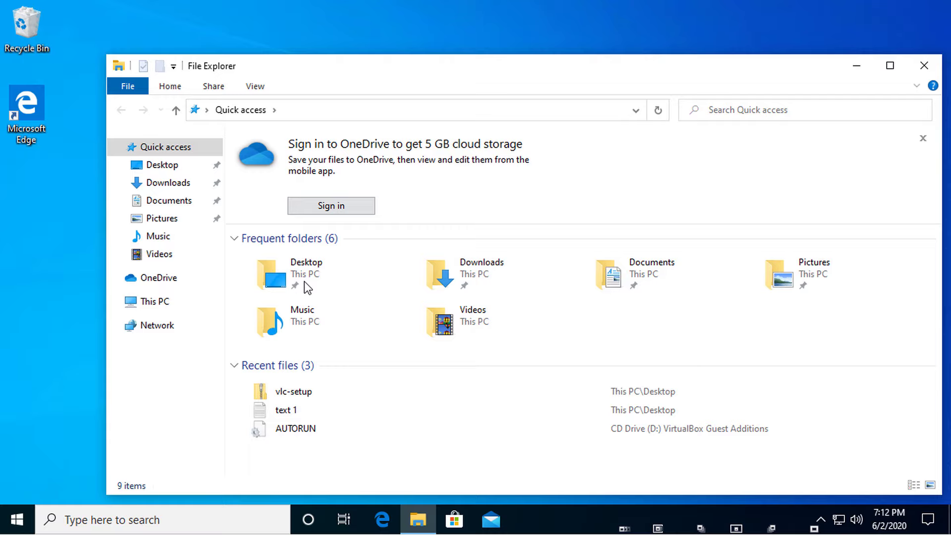
pyautogui.doubleClick(304, 282)
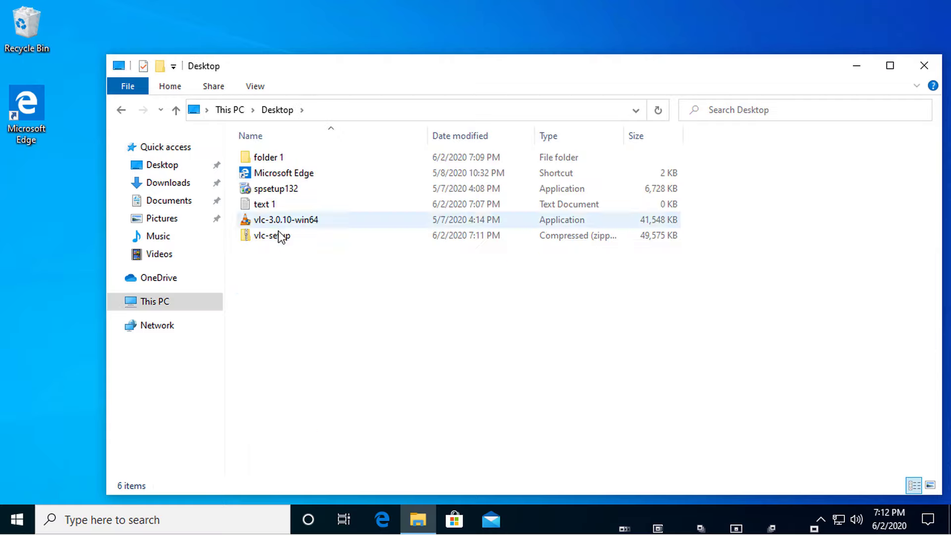
pyautogui.click(284, 238)
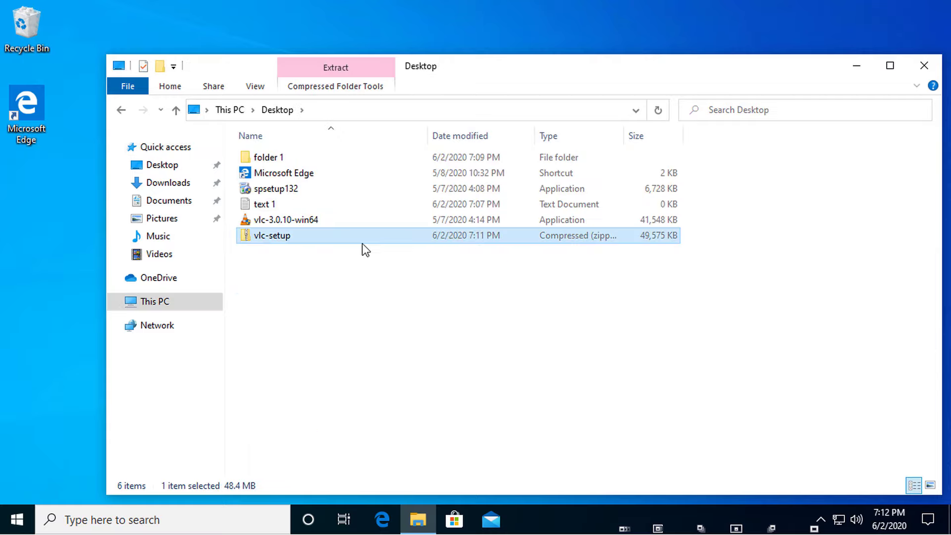
pyautogui.press('Delete')
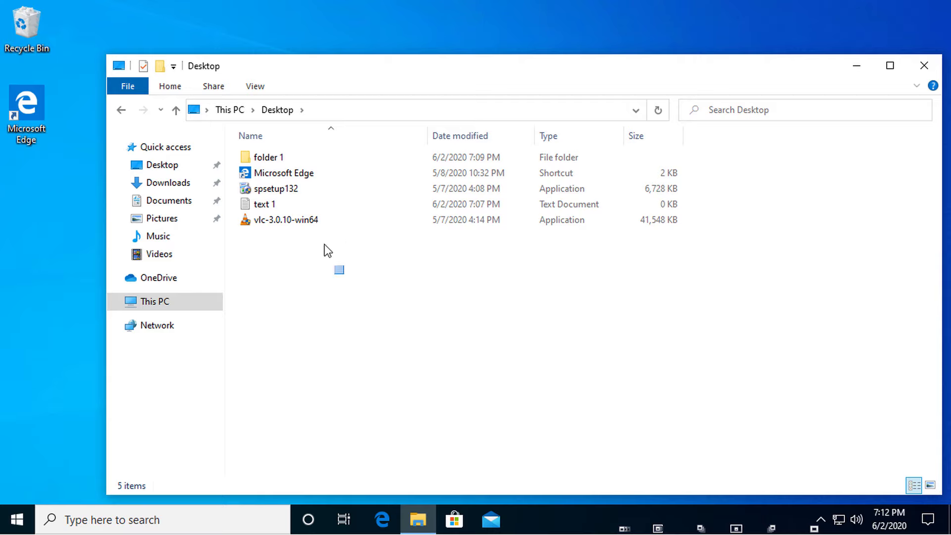
# Zip all five Desktop items via Share > Zip and name the archive vlc-setup.
pyautogui.moveTo(327, 250); pyautogui.dragTo(278, 151)
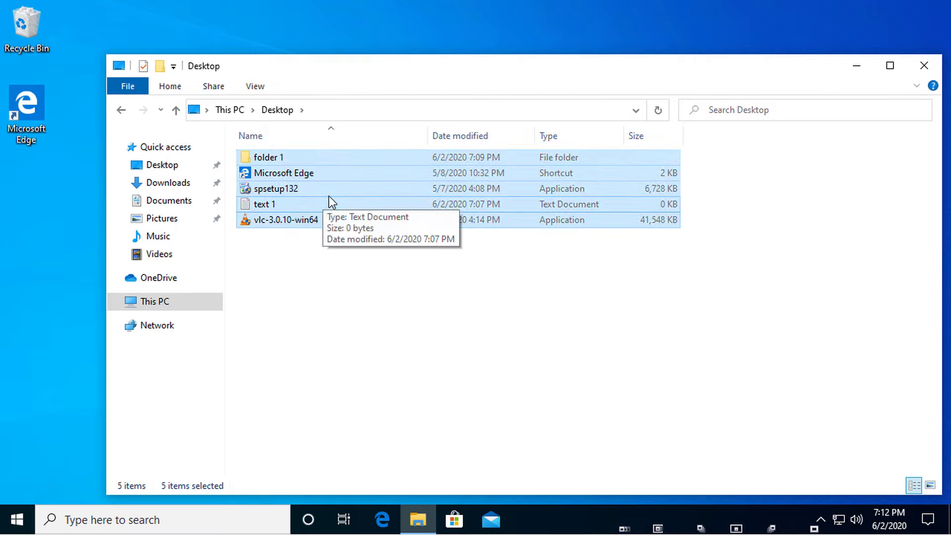
pyautogui.click(216, 86)
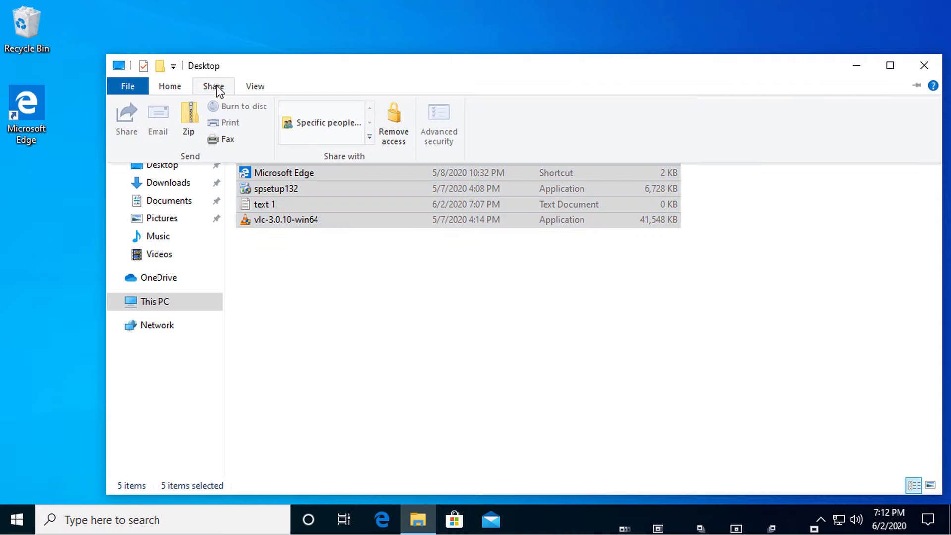
pyautogui.click(189, 125)
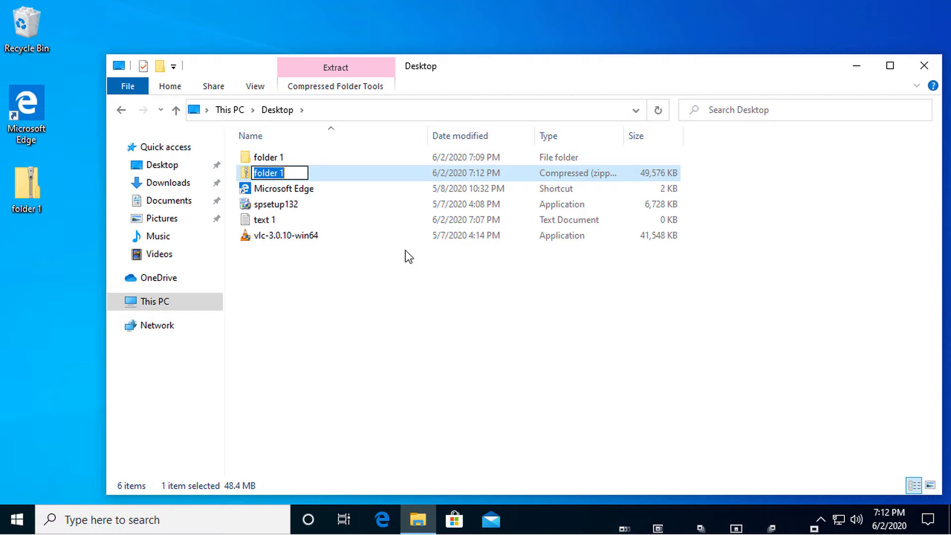
pyautogui.write('vlc-')
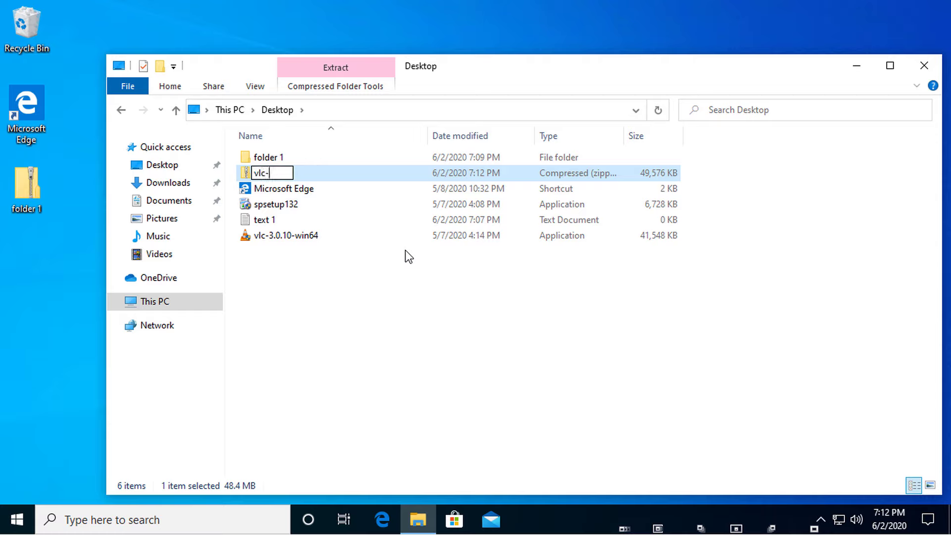
pyautogui.write('setup')
pyautogui.press('Return')
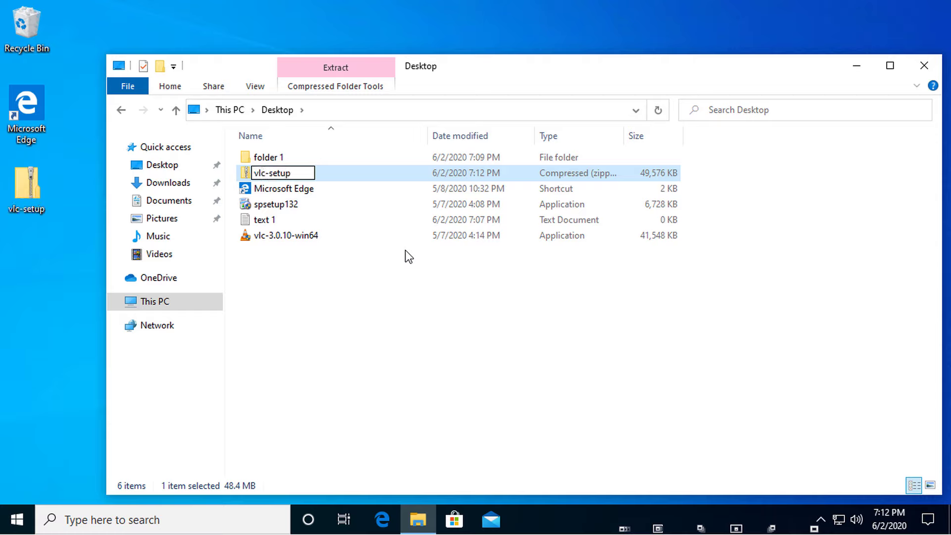
# Open text 1 from inside the vlc-setup zip and type 'null'.
pyautogui.doubleClick(287, 174)
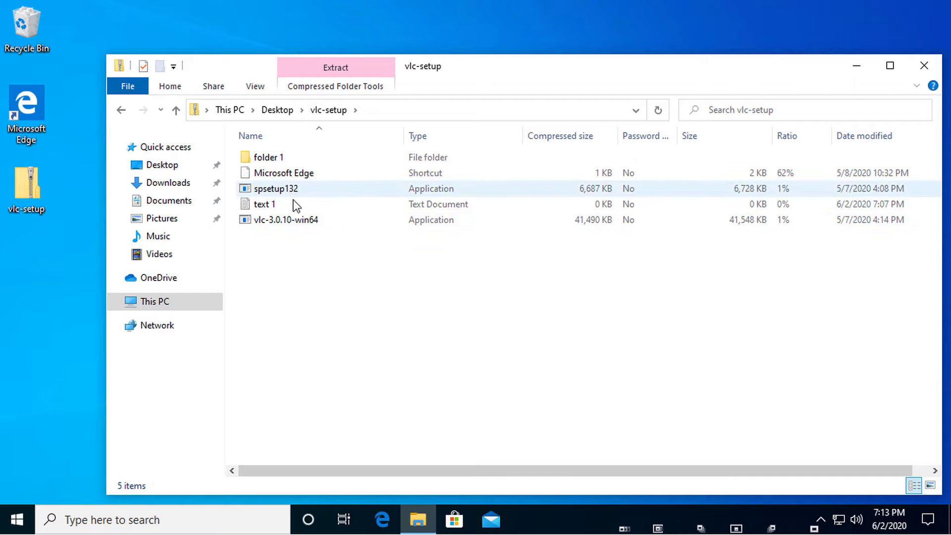
pyautogui.doubleClick(266, 204)
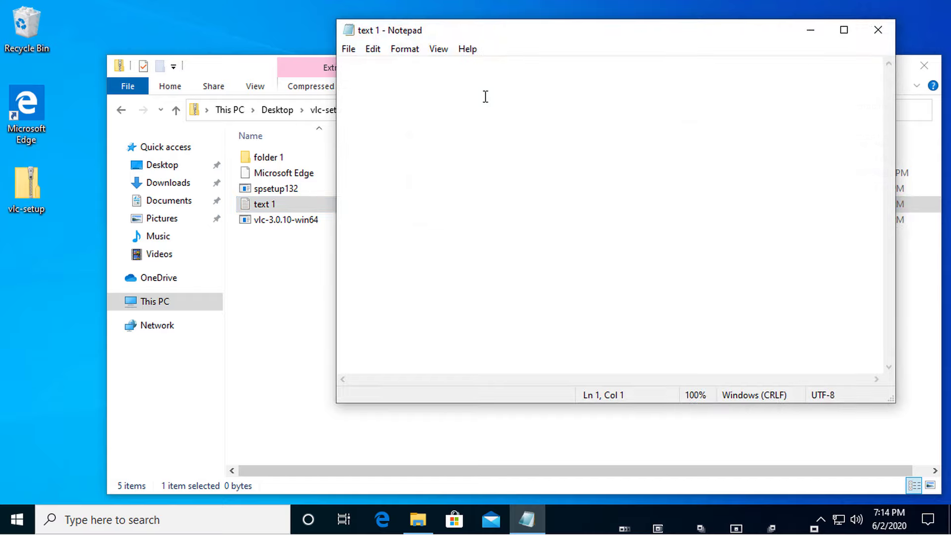
pyautogui.write('null')
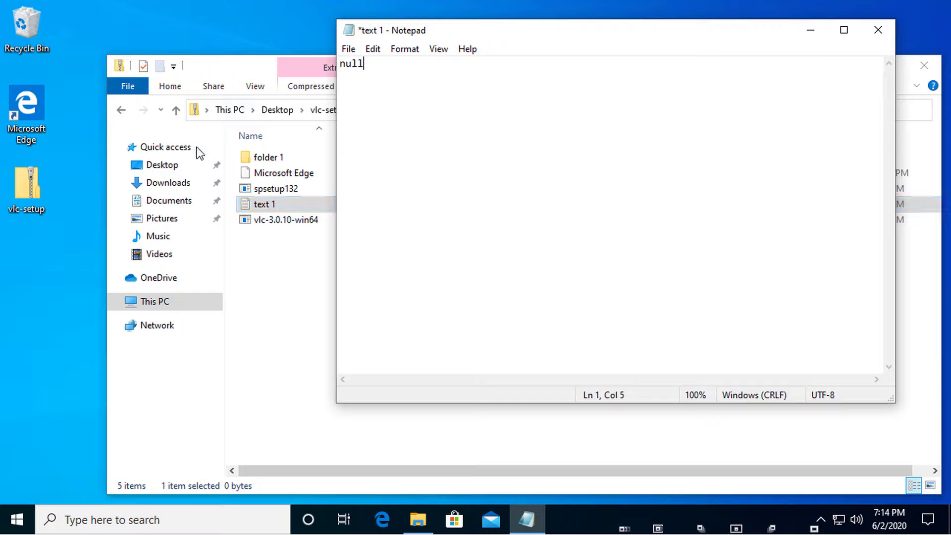
# Cancel saving text 1 and close Notepad with Don't Save.
pyautogui.click(346, 49)
pyautogui.click(369, 115)
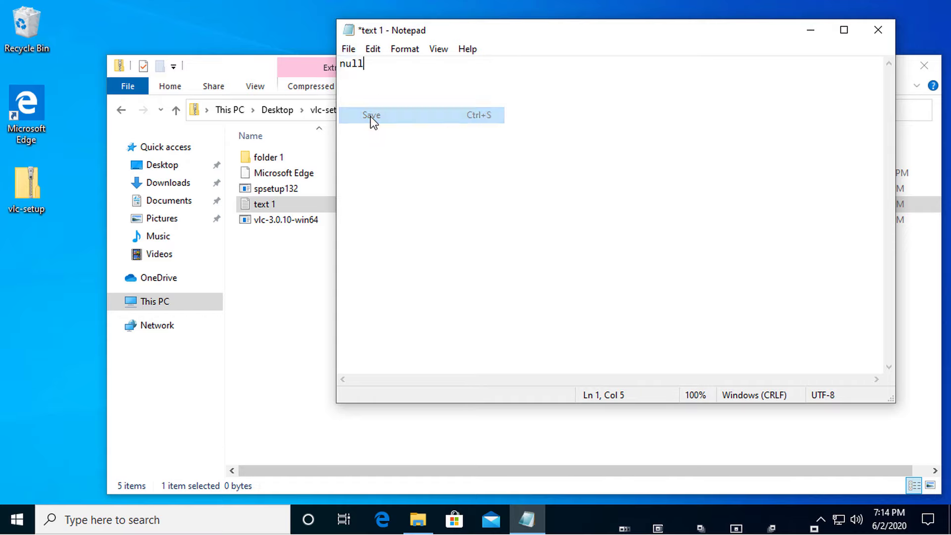
pyautogui.moveTo(461, 73); pyautogui.dragTo(554, 33)
pyautogui.click(496, 132)
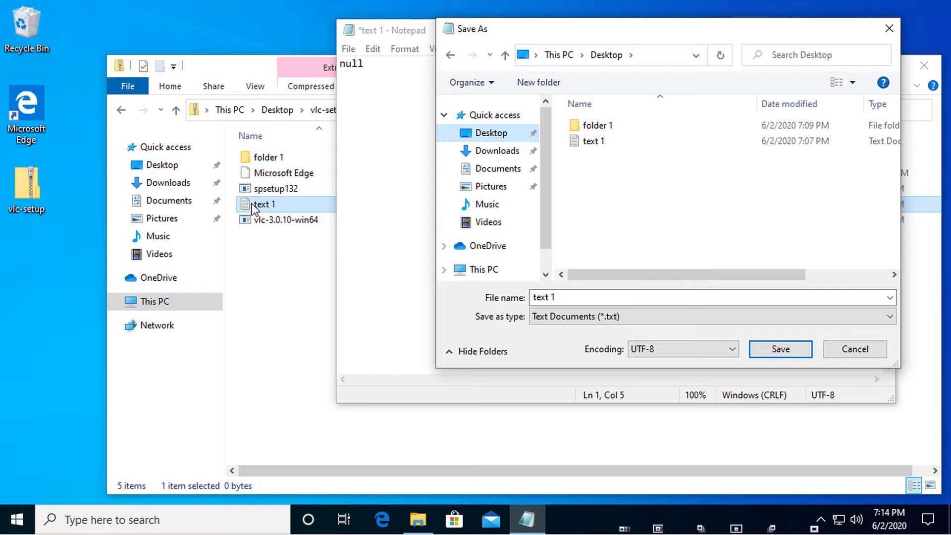
pyautogui.click(844, 352)
pyautogui.click(878, 29)
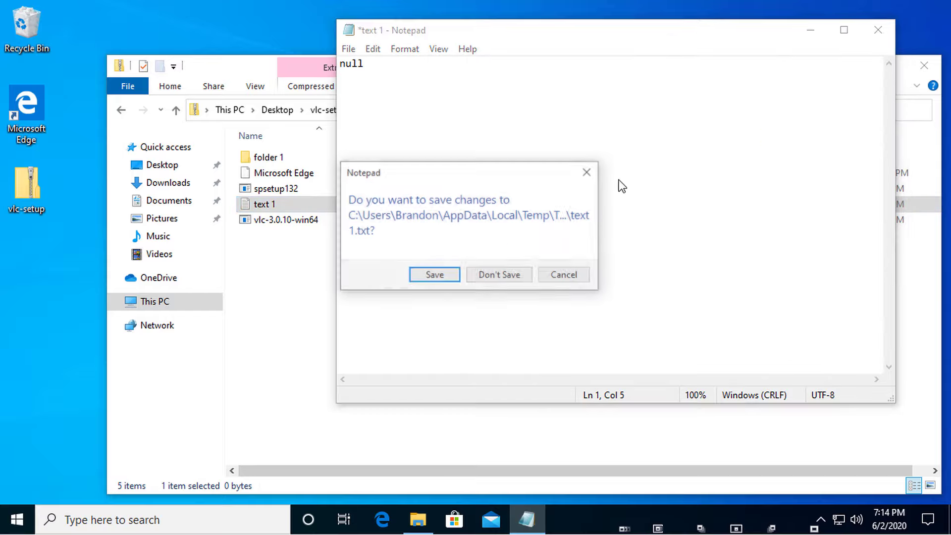
pyautogui.click(510, 280)
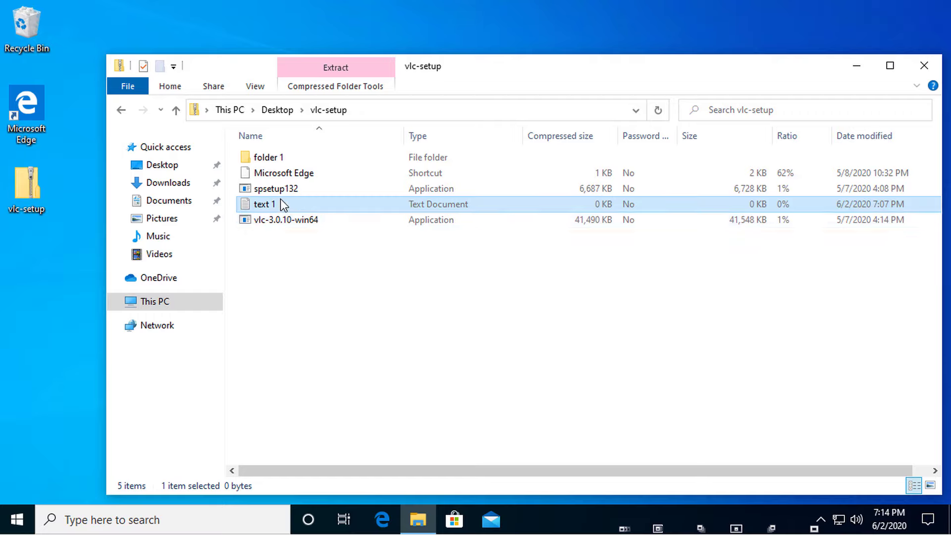
# Delete the Microsoft Edge shortcut from the vlc-setup zip and confirm.
pyautogui.click(297, 175)
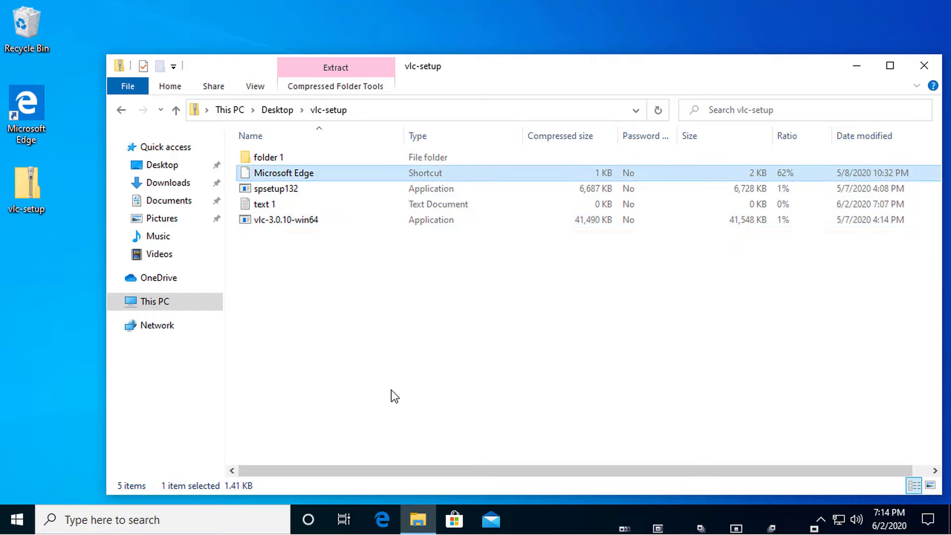
pyautogui.press('Delete')
pyautogui.press('Return')
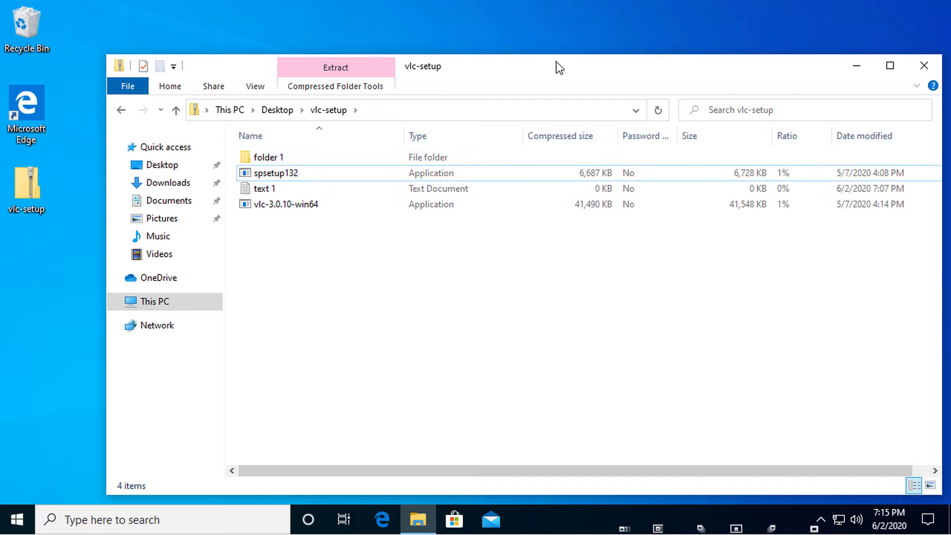
# View folder 1 inside the zip, containing 7z1900-x64, then close the Explorer window.
pyautogui.moveTo(556, 66); pyautogui.dragTo(676, 70)
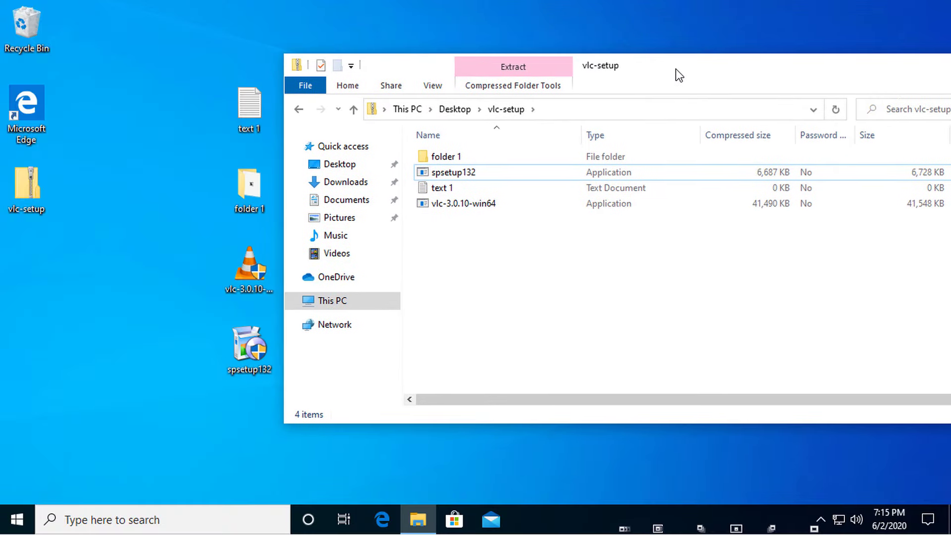
pyautogui.doubleClick(473, 159)
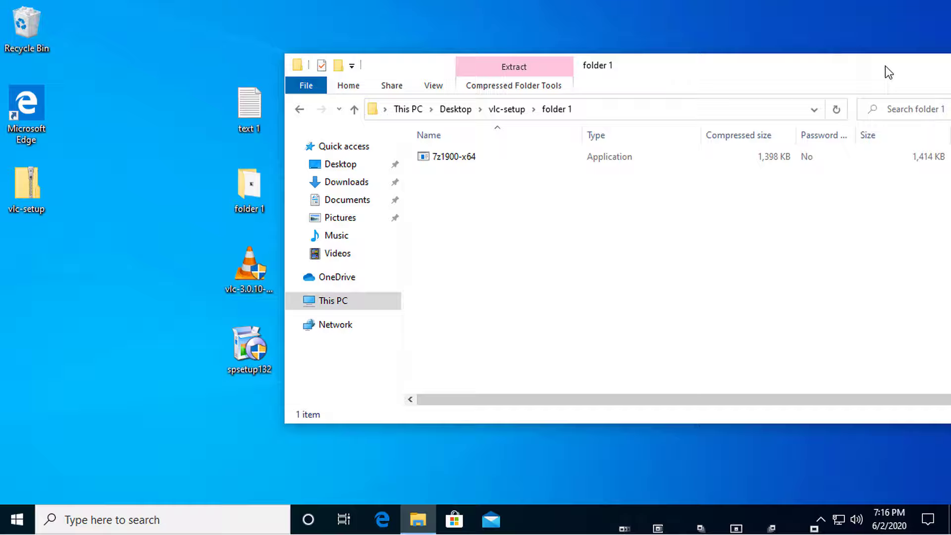
pyautogui.moveTo(888, 73); pyautogui.dragTo(633, 72)
pyautogui.click(849, 68)
pyautogui.moveTo(335, 48); pyautogui.dragTo(402, 337)
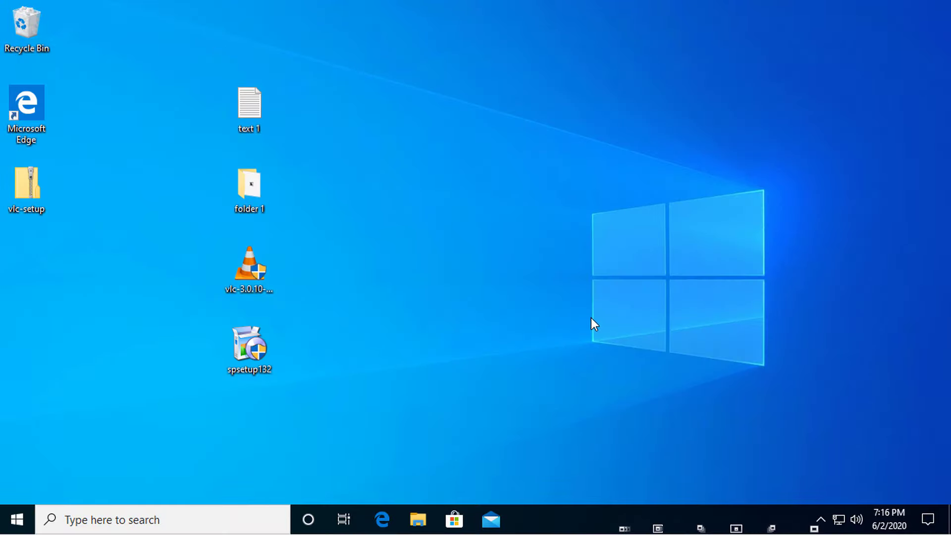